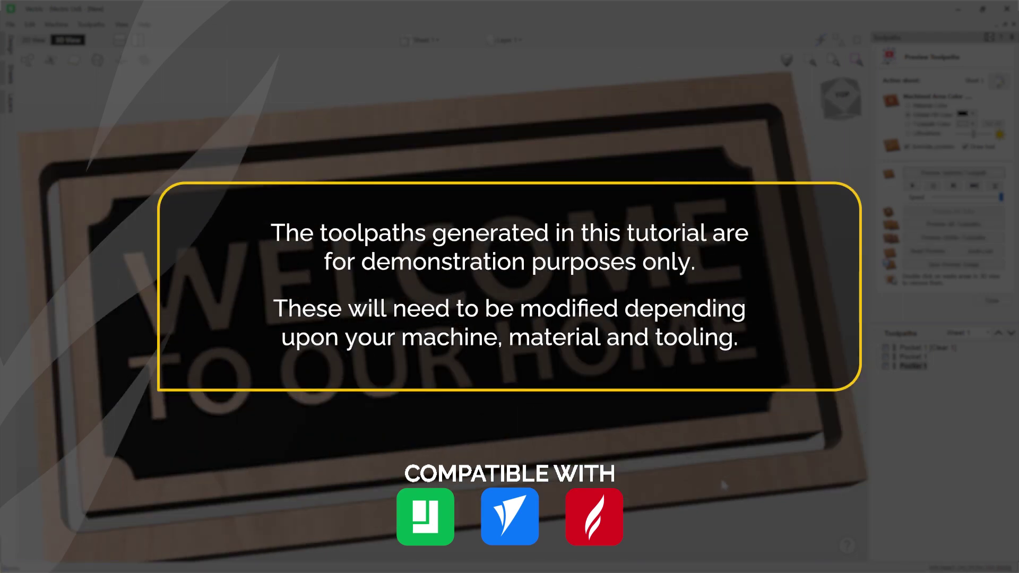
# Open the Drink_Coasters job and display its design in the 3D view.
pyautogui.moveTo(722, 483); pyautogui.dragTo(703, 364)
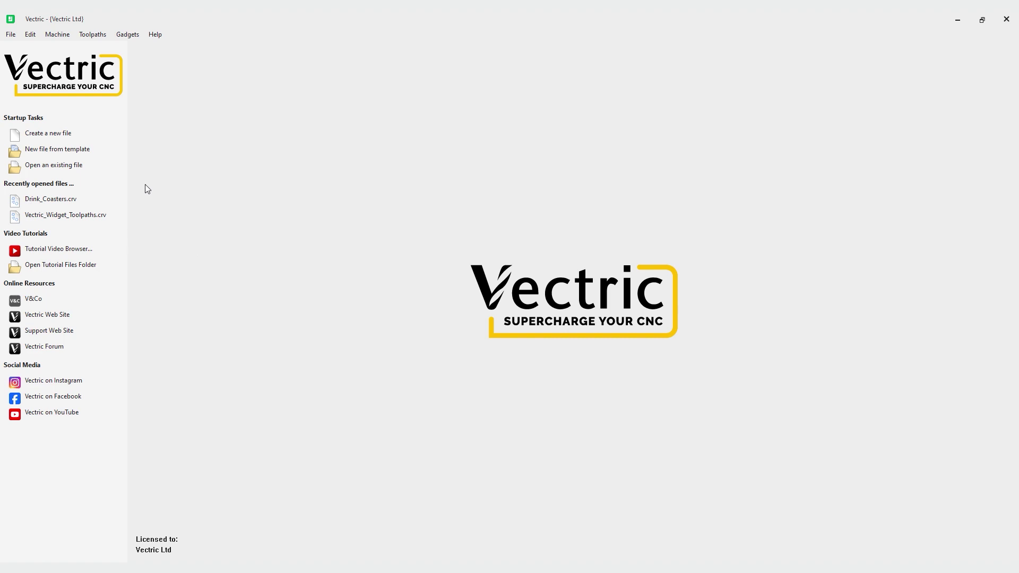
pyautogui.click(78, 168)
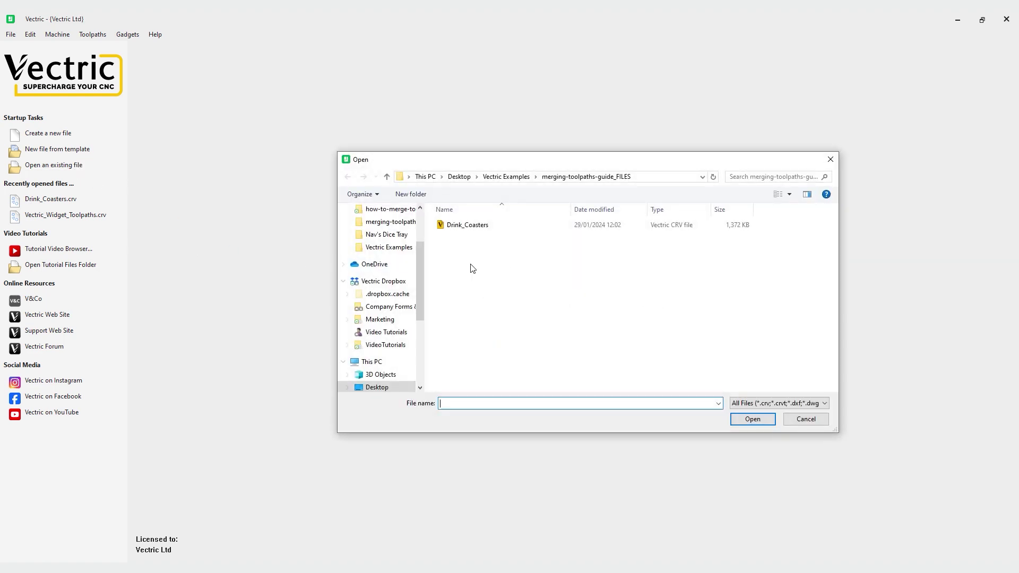
pyautogui.click(484, 228)
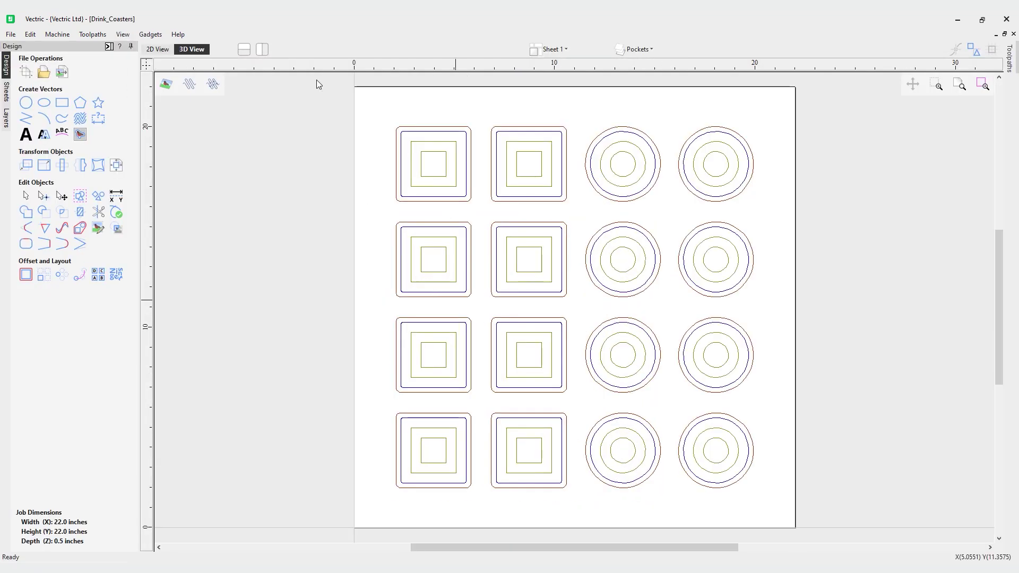
pyautogui.click(193, 49)
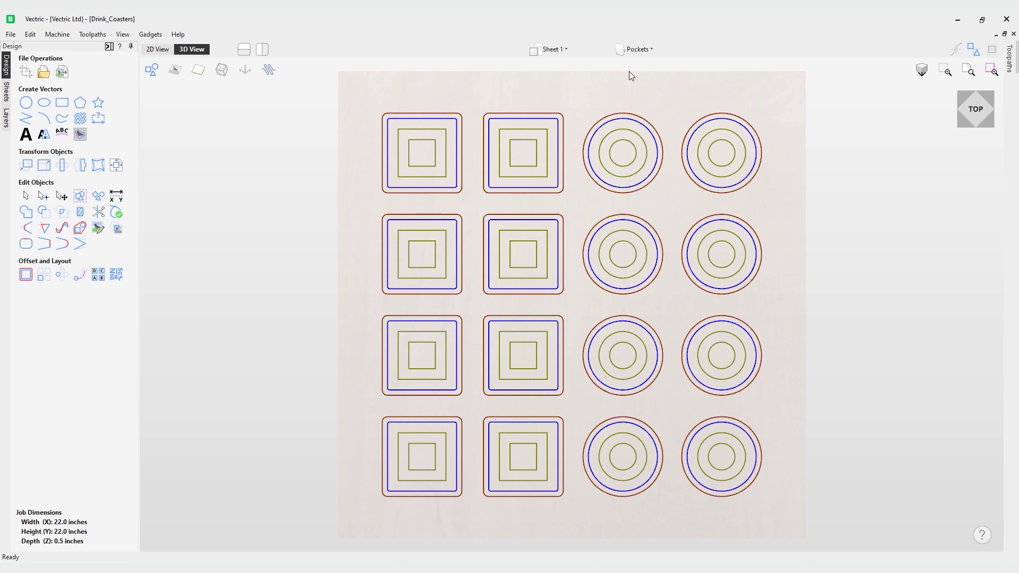
# Toggle the Pockets, Details and Profile layers off and back on, leaving all three visible.
pyautogui.click(651, 52)
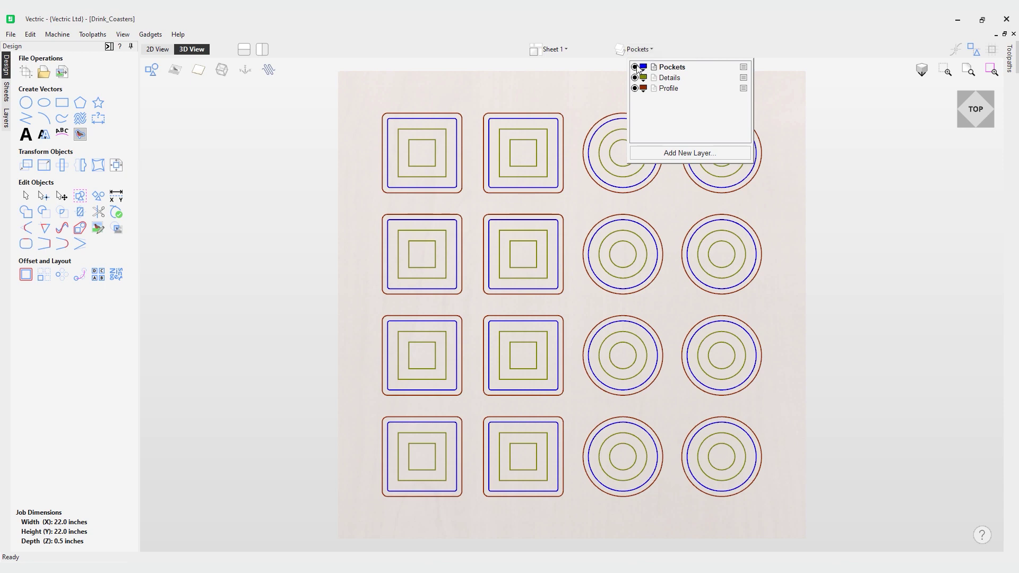
pyautogui.click(635, 67)
pyautogui.click(635, 67)
pyautogui.click(635, 78)
pyautogui.click(635, 77)
pyautogui.click(635, 88)
pyautogui.click(634, 88)
# Highlight where Profile - Cutout - 25EM and Pocket - 25EM cut, then start the toolpath preview.
pyautogui.click(108, 46)
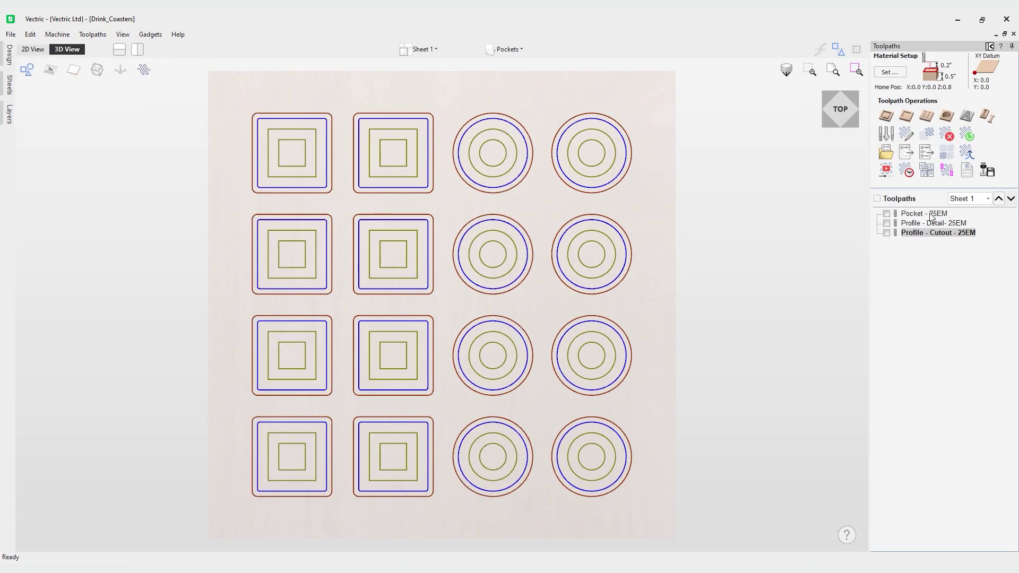
pyautogui.moveTo(931, 217)
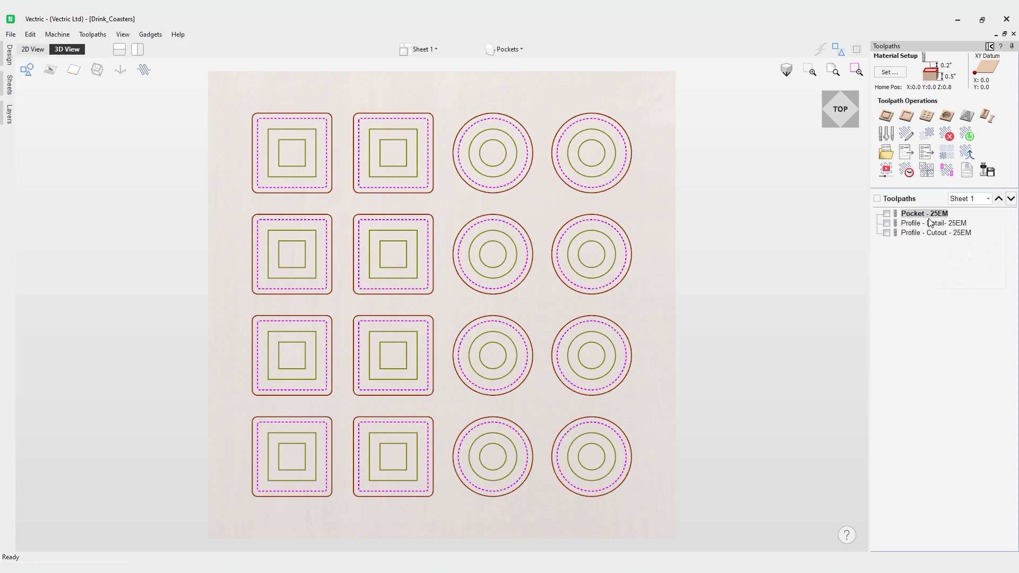
pyautogui.click(938, 232)
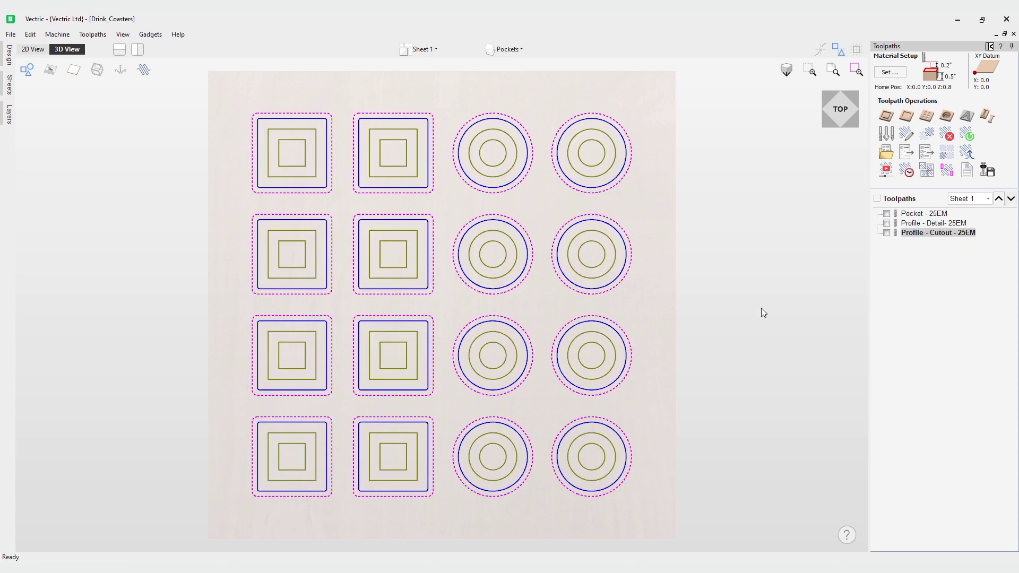
pyautogui.click(924, 213)
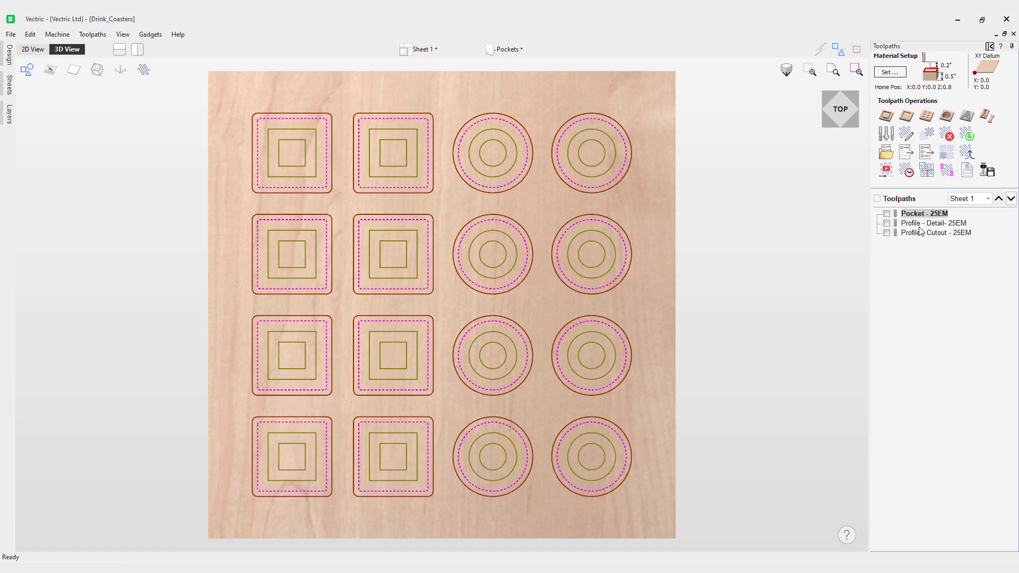
pyautogui.click(886, 171)
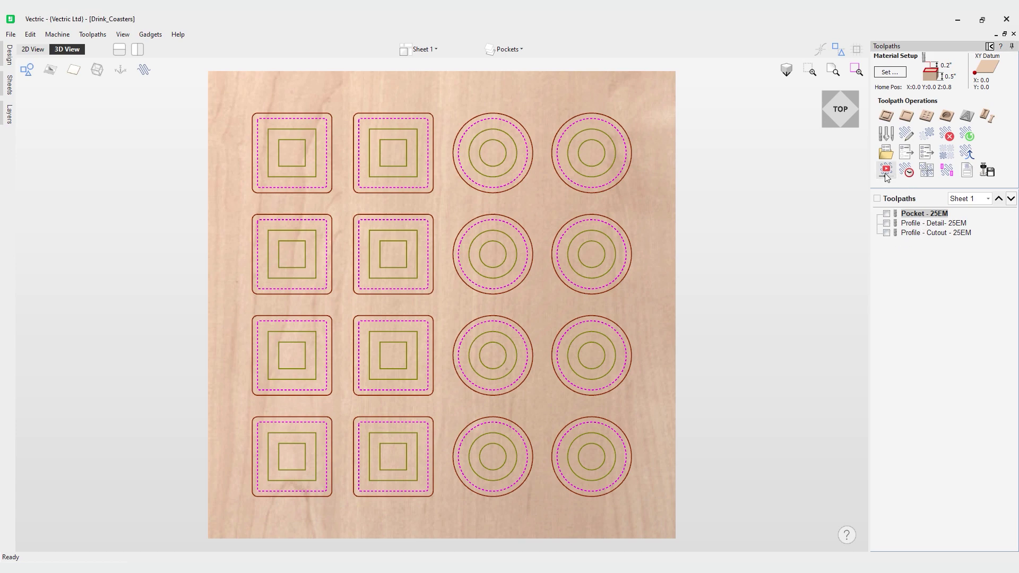
# Simulate the Pocket, Profile - Detail- 25EM and Profile - Cutout - 25EM toolpaths in turn.
pyautogui.click(950, 184)
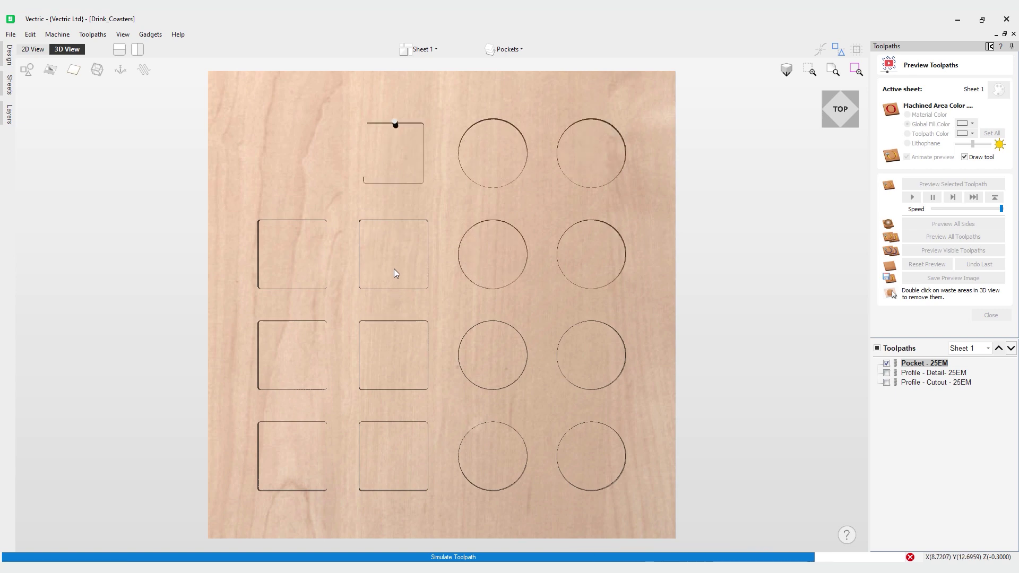
pyautogui.click(913, 373)
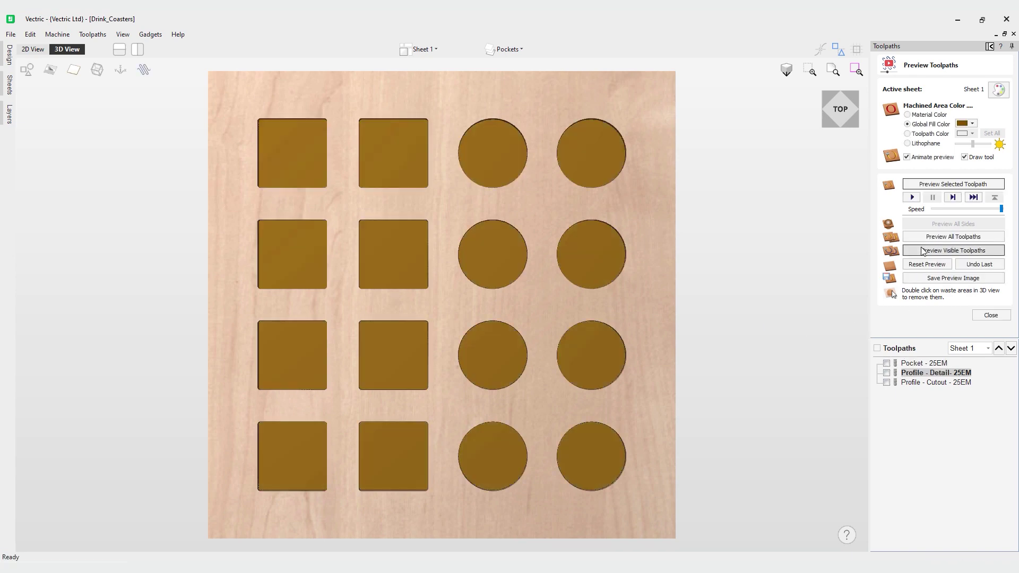
pyautogui.click(957, 183)
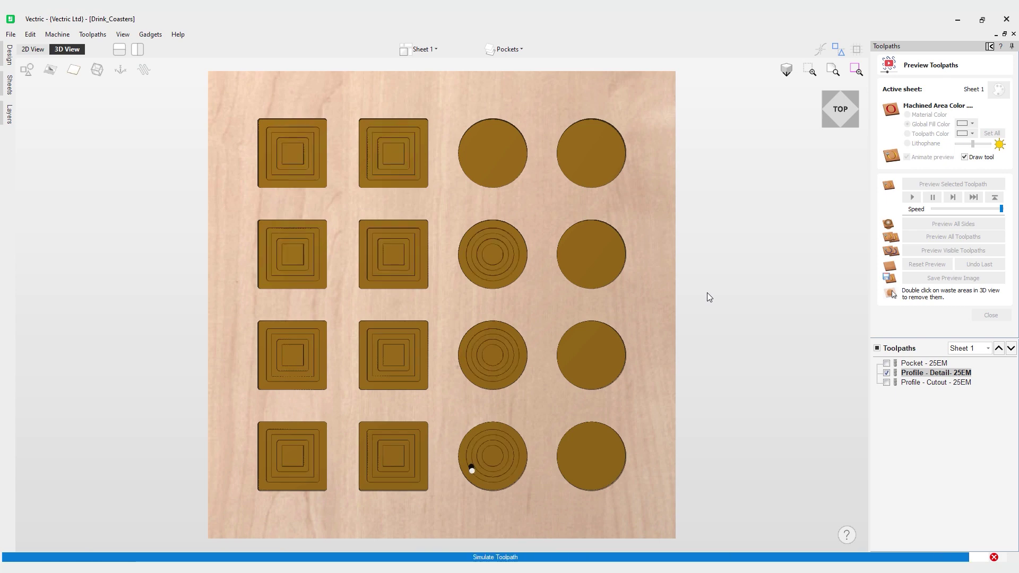
pyautogui.click(937, 382)
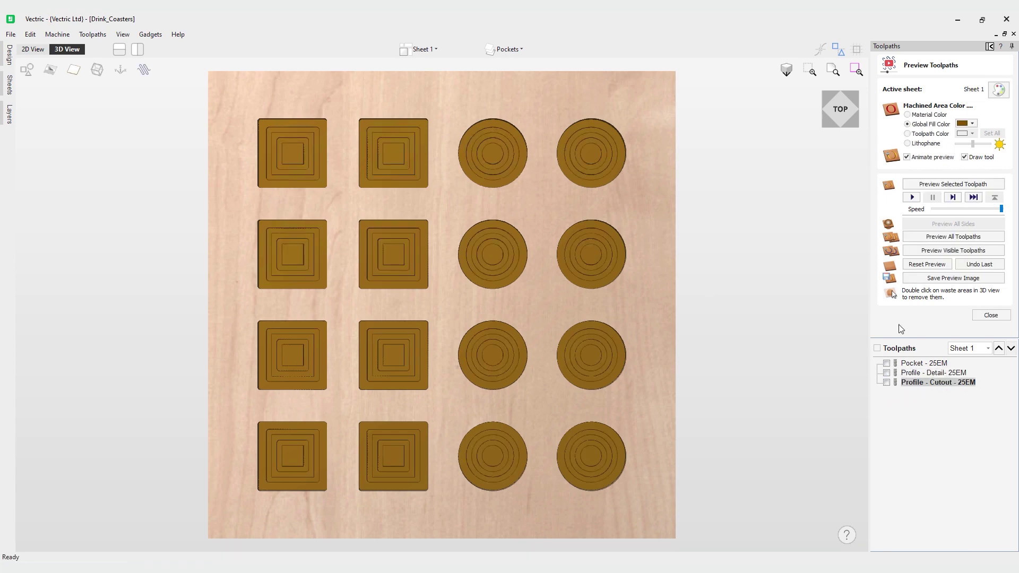
pyautogui.click(950, 185)
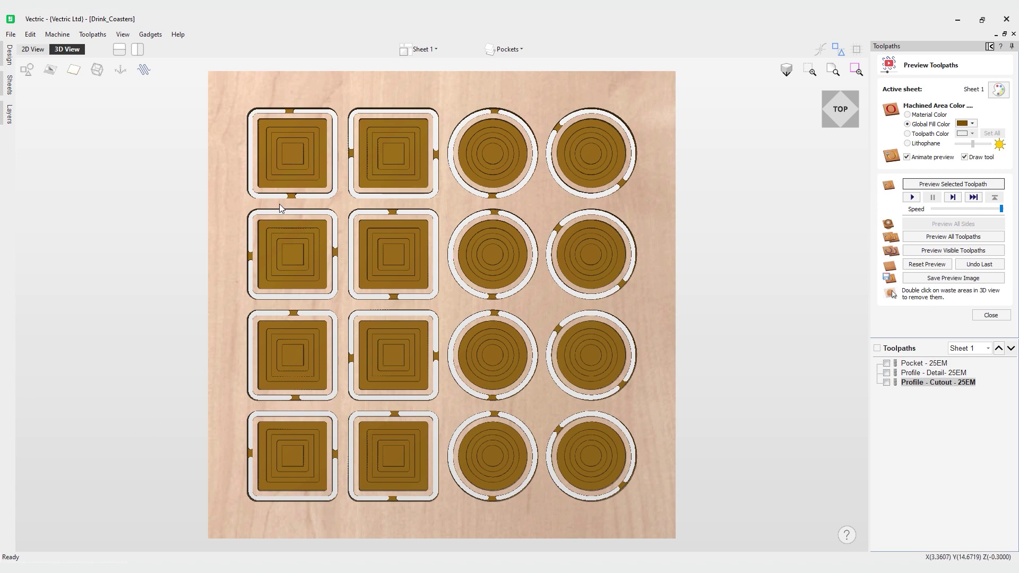
# Set up a merge of all three toolpaths ordered Left to Right with Merge By Part.
pyautogui.click(990, 315)
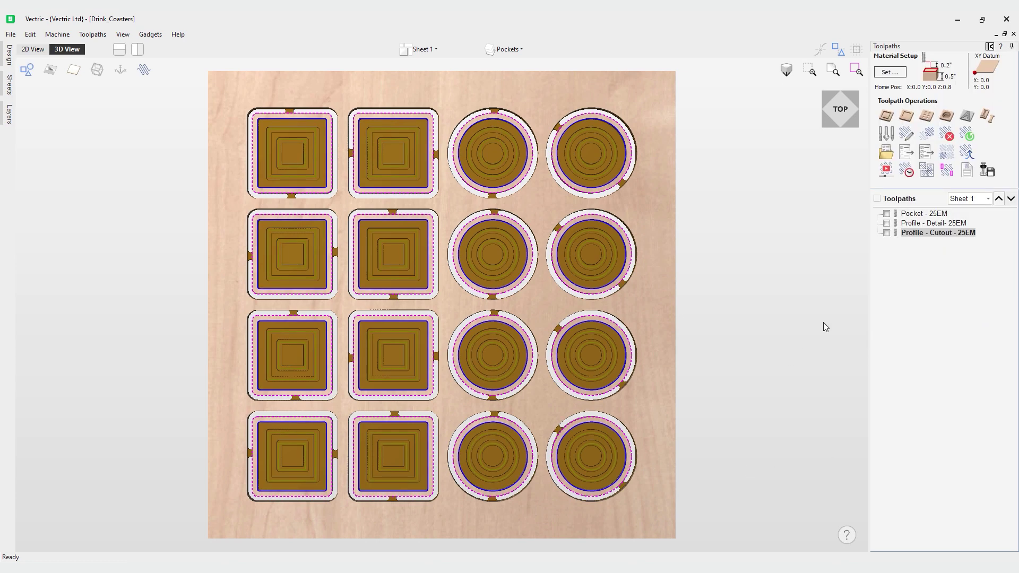
pyautogui.click(966, 152)
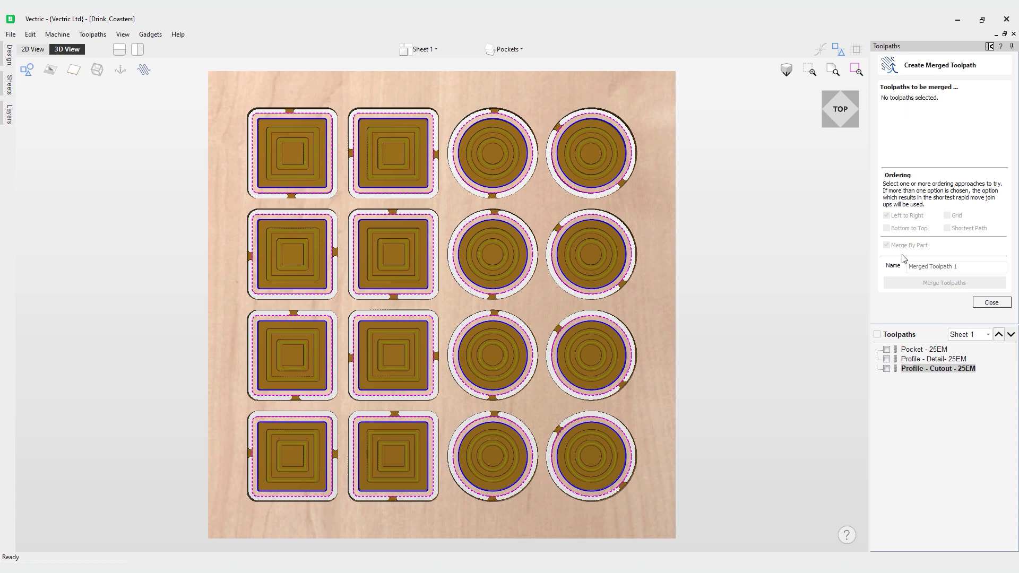
pyautogui.click(877, 335)
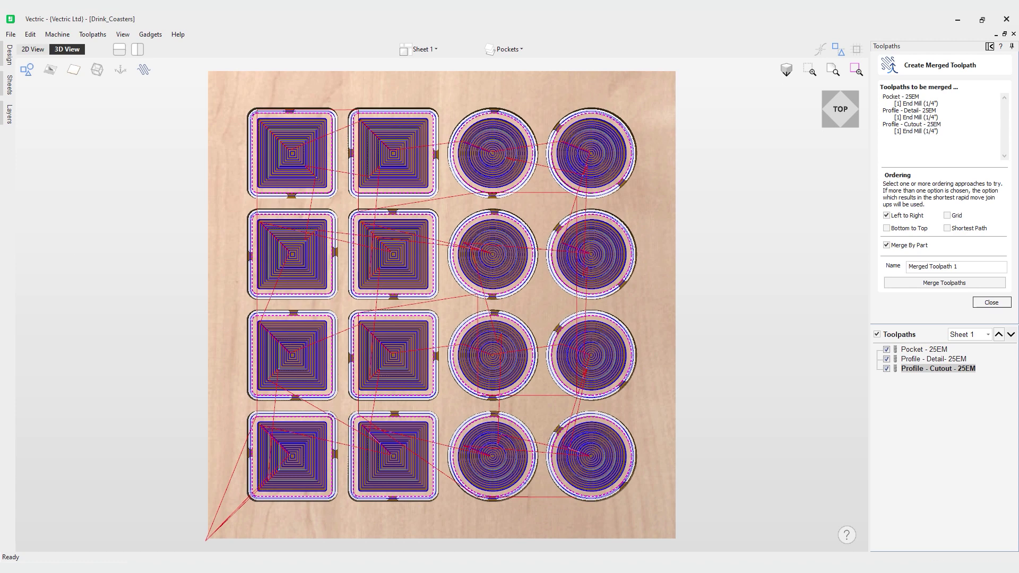
pyautogui.click(979, 267)
# Trim the name to 'Merged Toolpath' and merge the Pocket, Profile-Detail and Profile-Cutout toolpaths.
pyautogui.press('BackSpace')
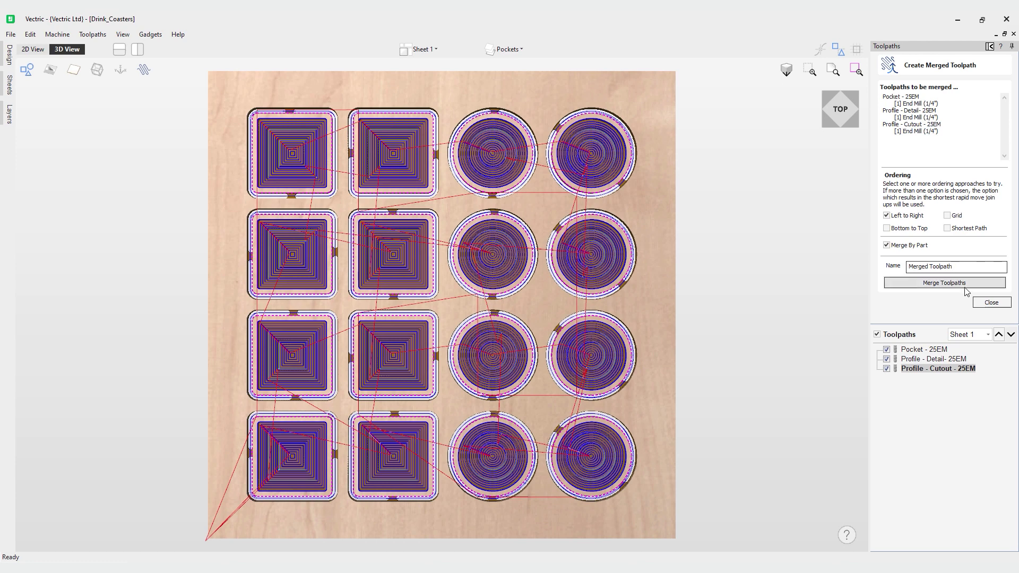
pyautogui.click(962, 284)
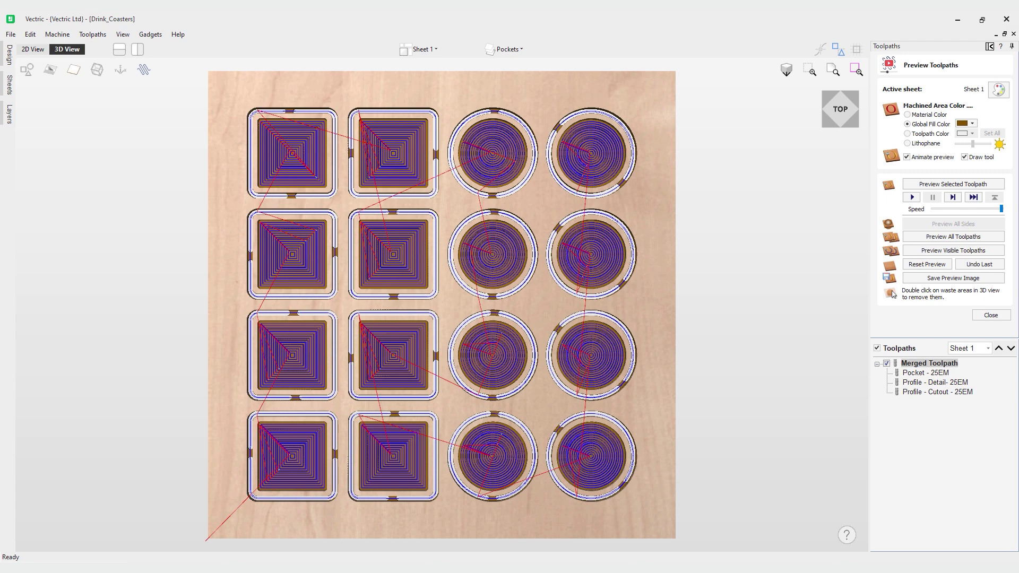
# Jump the preview to the end and nudge the simulation speed just below maximum.
pyautogui.click(974, 197)
pyautogui.moveTo(1002, 209); pyautogui.dragTo(993, 209)
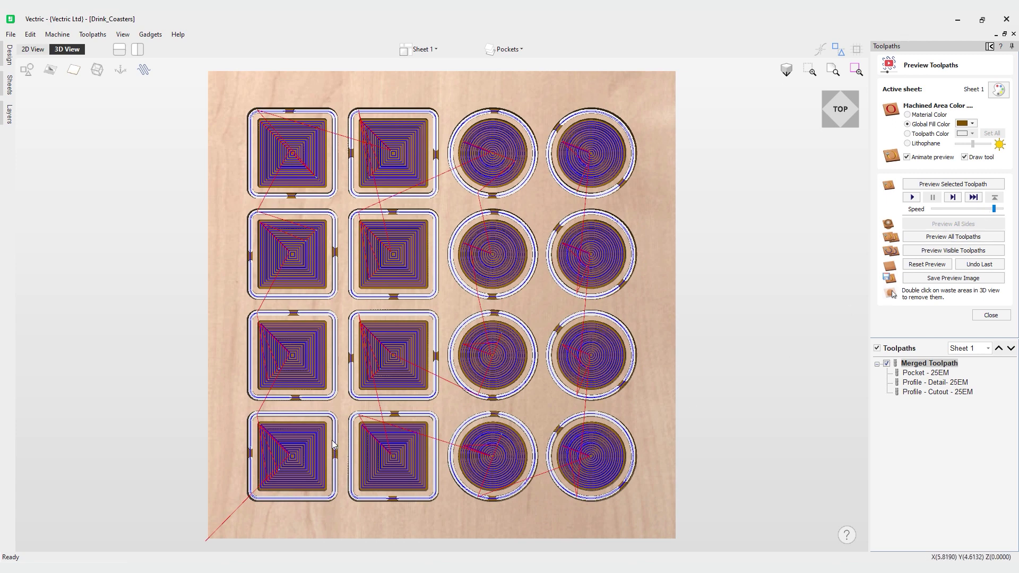
# Reset to bare wood and re-simulate the visible merged toolpath at maximum speed.
pyautogui.click(948, 265)
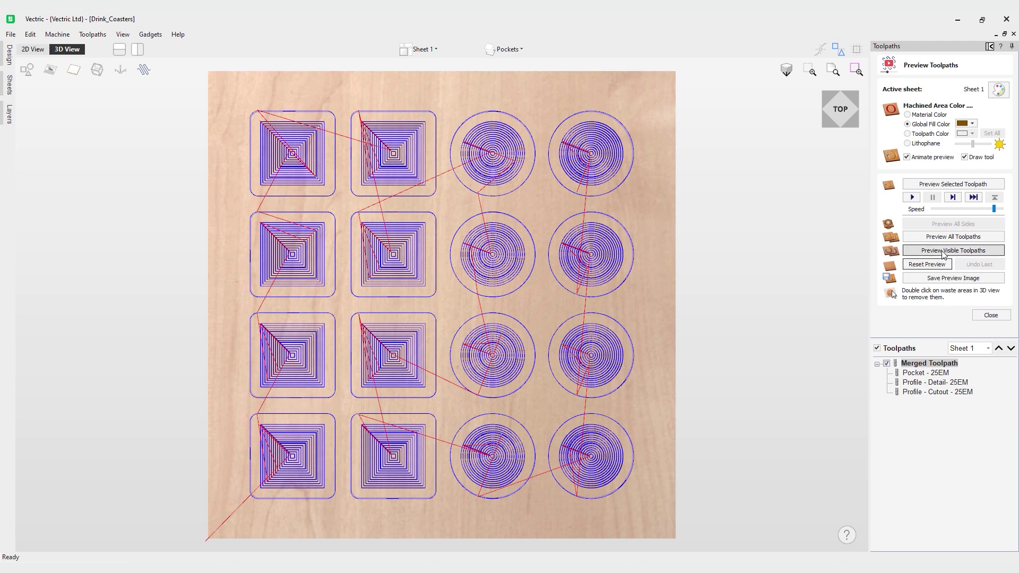
pyautogui.click(943, 251)
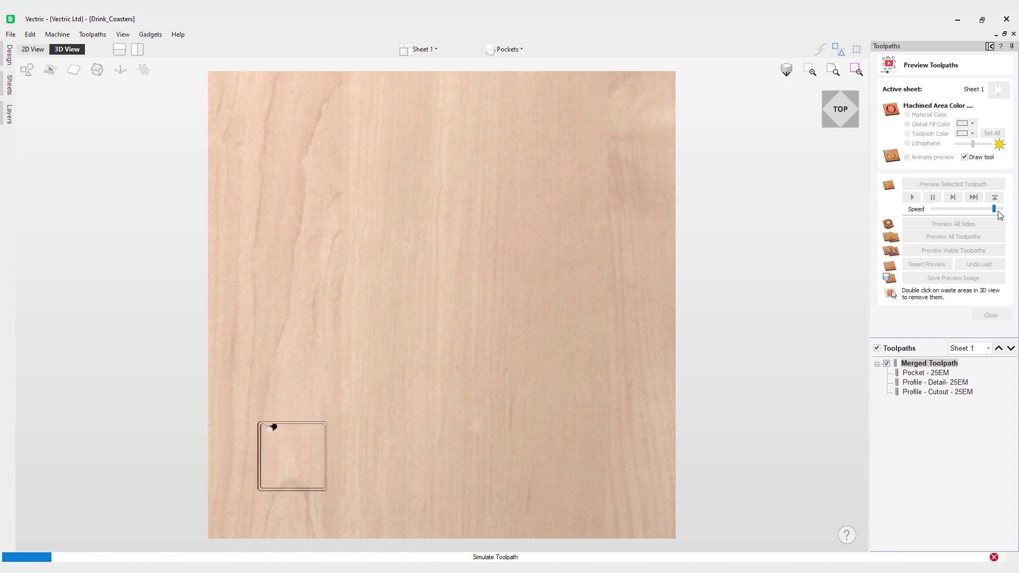
pyautogui.click(1001, 210)
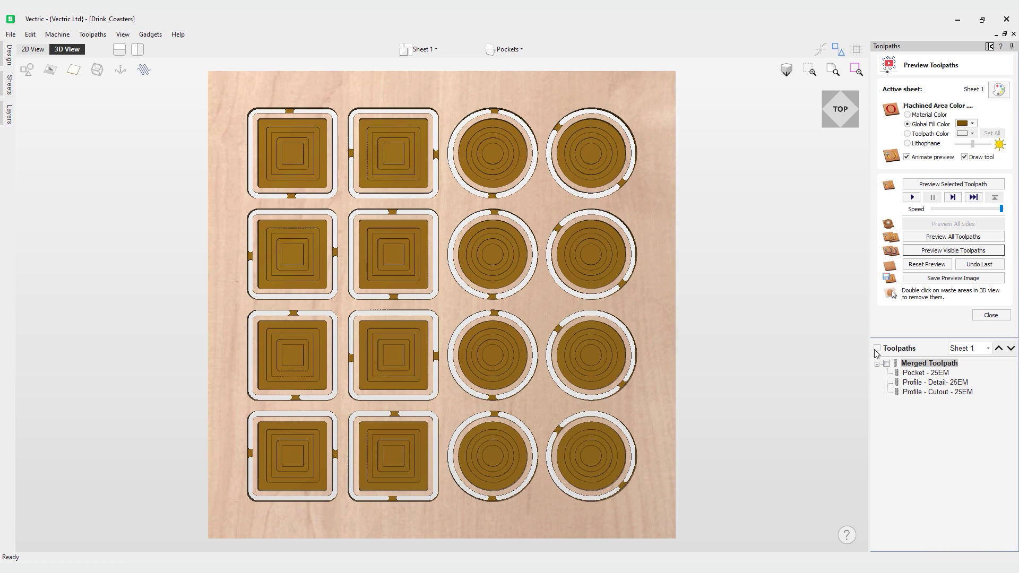
# Reopen Merged Toolpath's settings, untick Merge By Part and request a new merge.
pyautogui.doubleClick(922, 365)
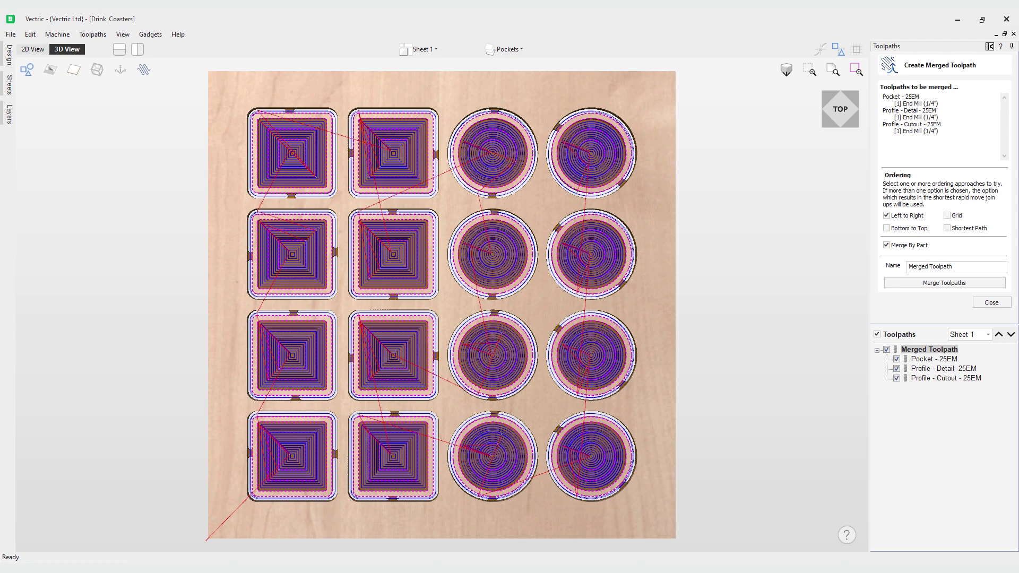
pyautogui.click(886, 245)
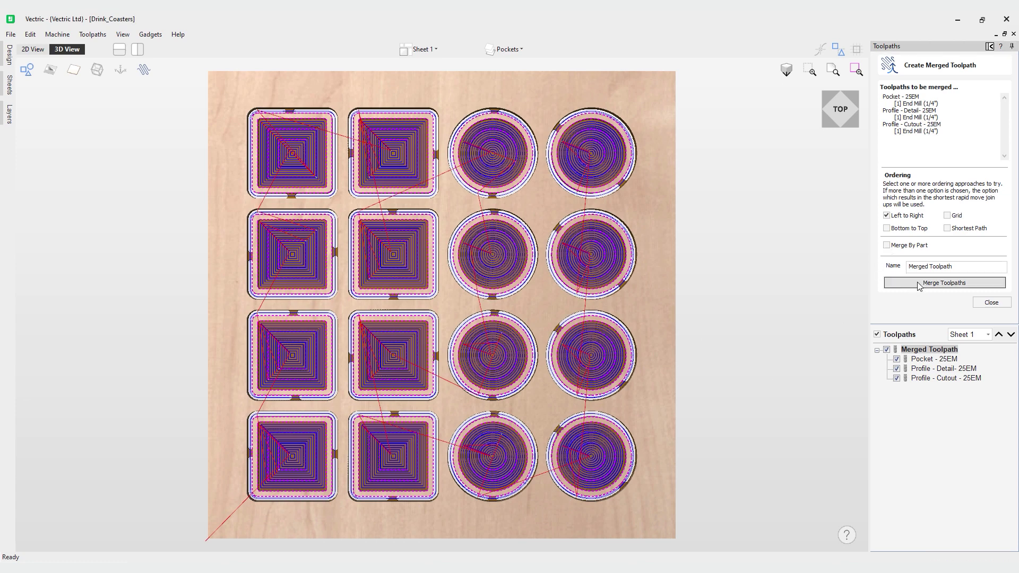
pyautogui.click(914, 284)
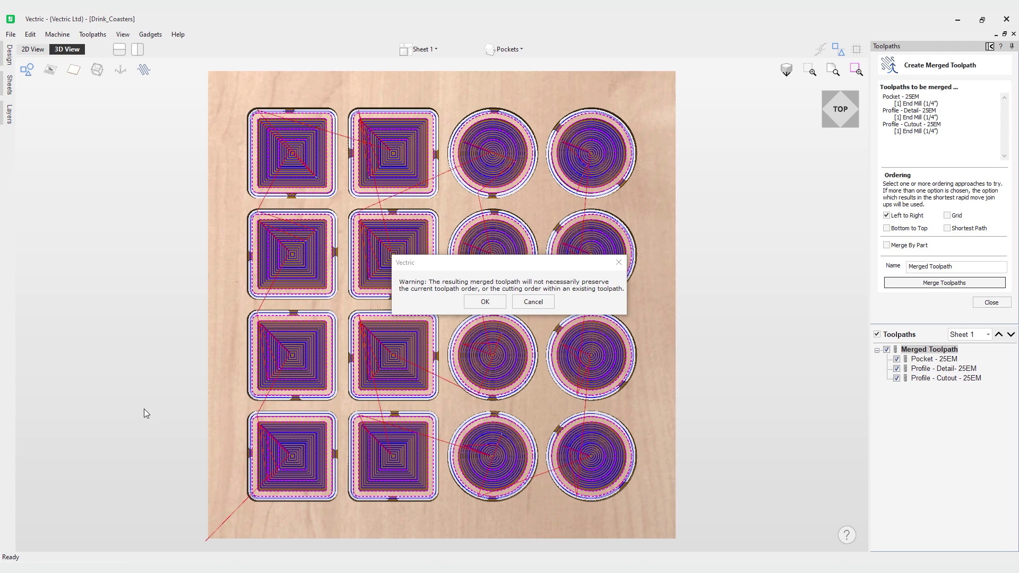
# Accept the cutting-order warning, then reset and simulate the re-merged toolpath.
pyautogui.click(484, 302)
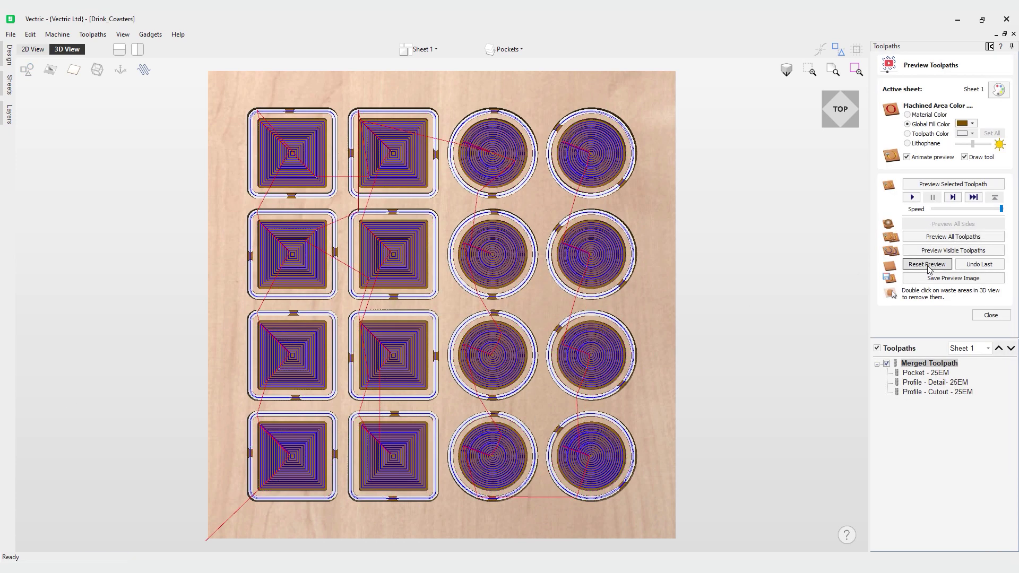
pyautogui.click(928, 264)
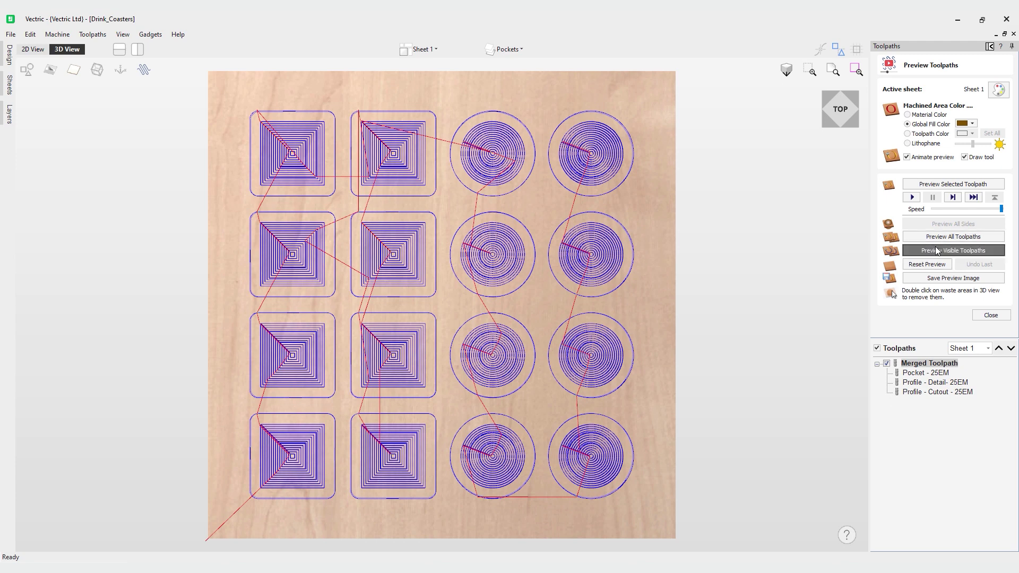
pyautogui.click(937, 251)
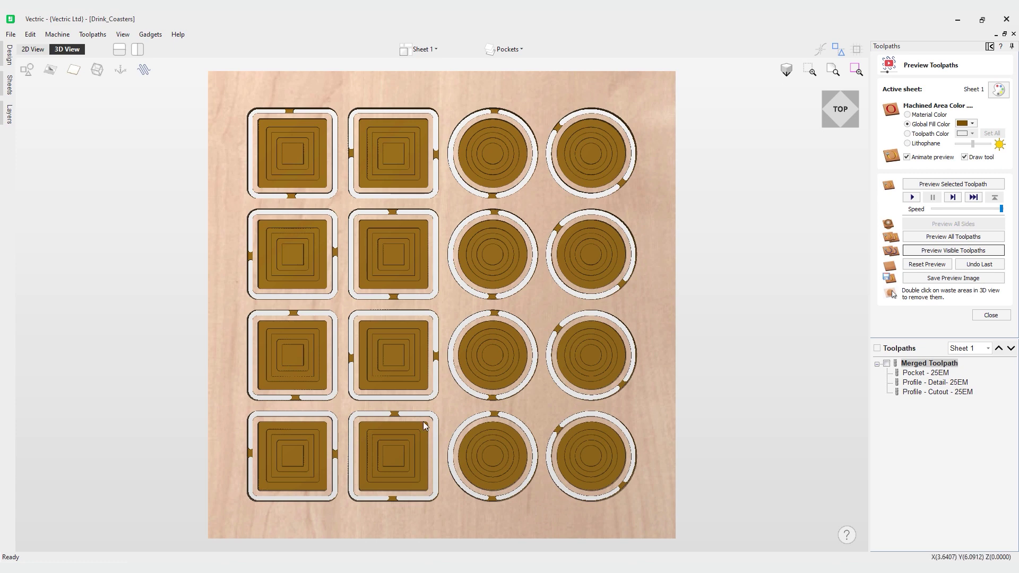
pyautogui.click(991, 316)
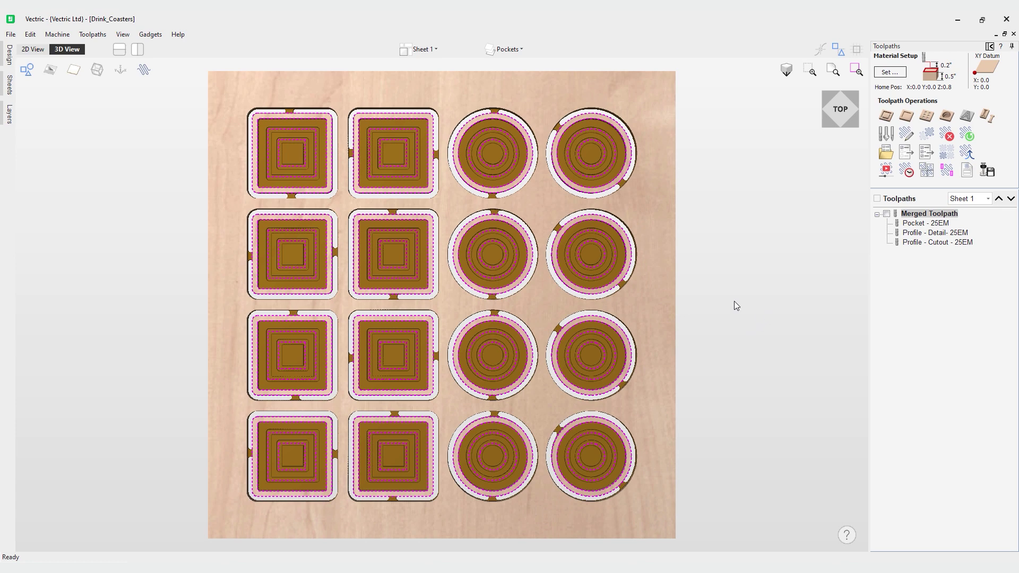
# Set the Pocket - 25EM cut depth to 0.25 inch, recalculate, and reset the preview.
pyautogui.doubleClick(922, 224)
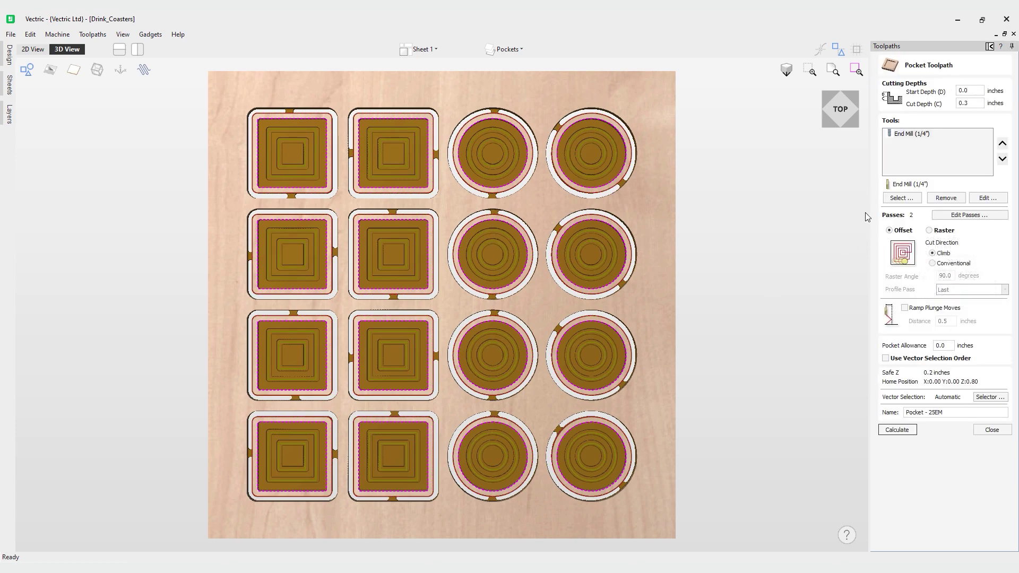
pyautogui.click(972, 105)
pyautogui.click(897, 430)
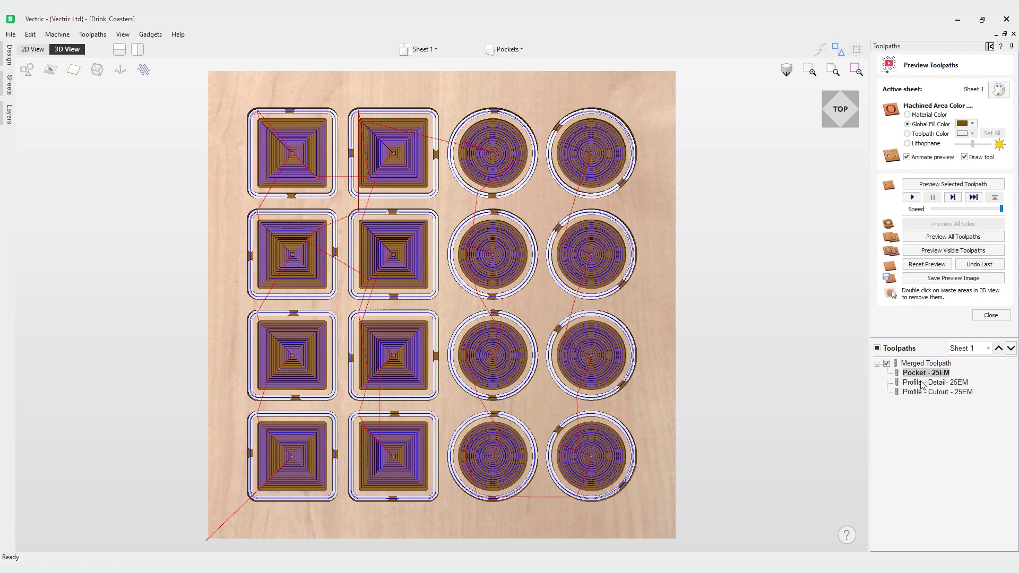
pyautogui.click(934, 265)
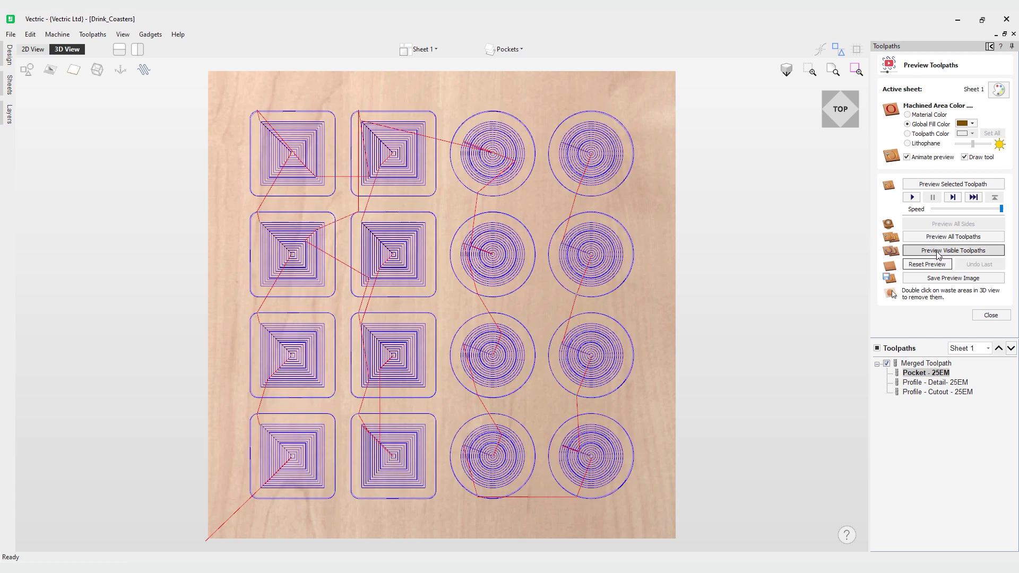
# Reset and re-run the preview of the merged toolpath to show all 16 coasters machined with the deeper pocket.
pyautogui.click(929, 363)
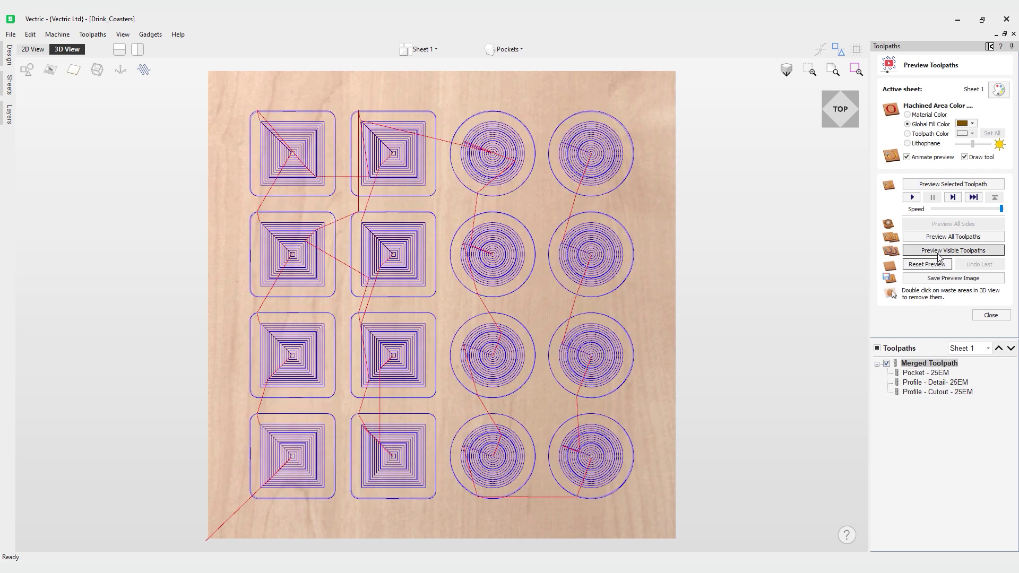
pyautogui.click(951, 250)
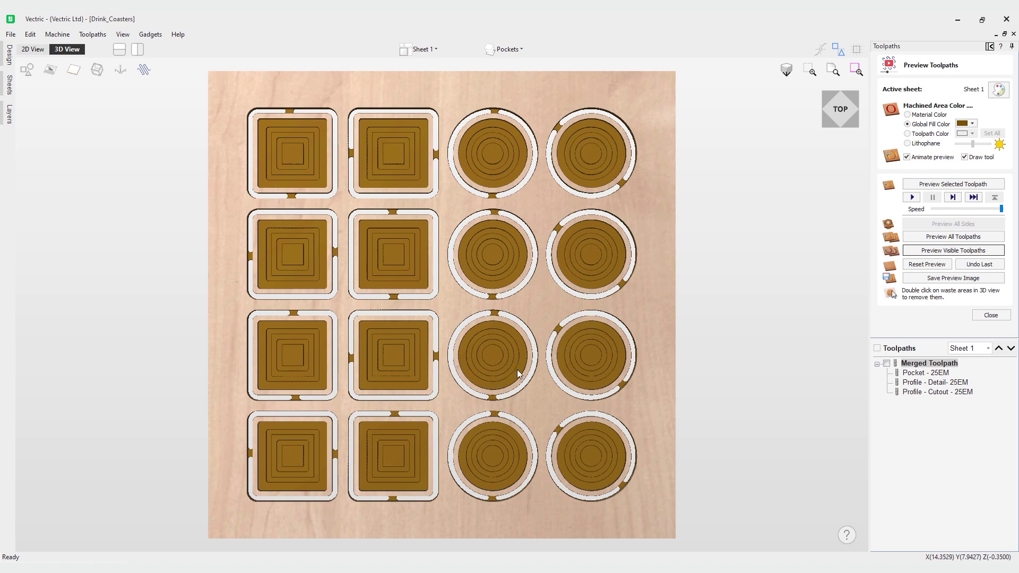
# Ungroup Merged Toolpath into separate Pocket, Profile - Detail and Profile - Cutout toolpaths.
pyautogui.rightClick(916, 364)
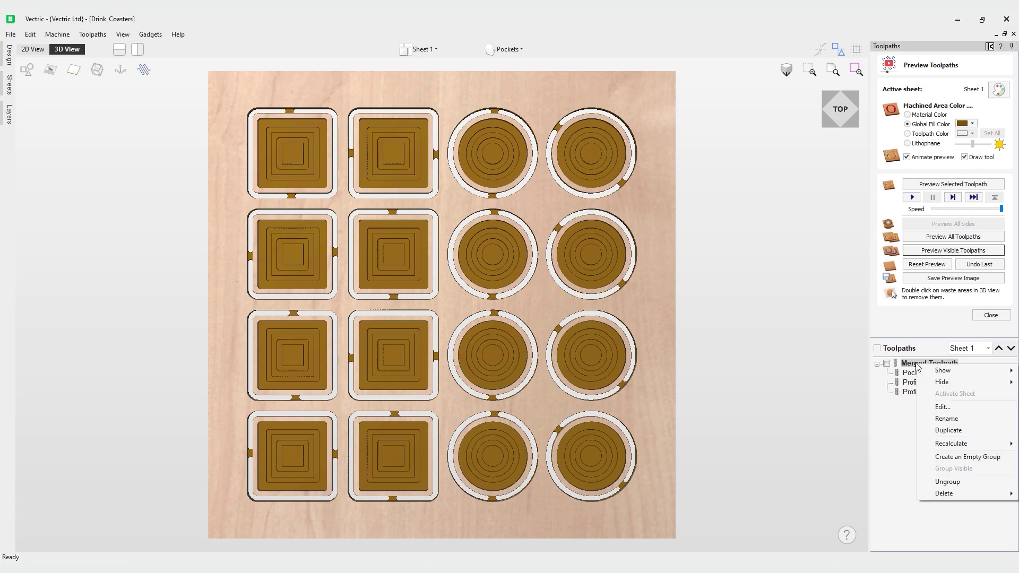
pyautogui.click(945, 482)
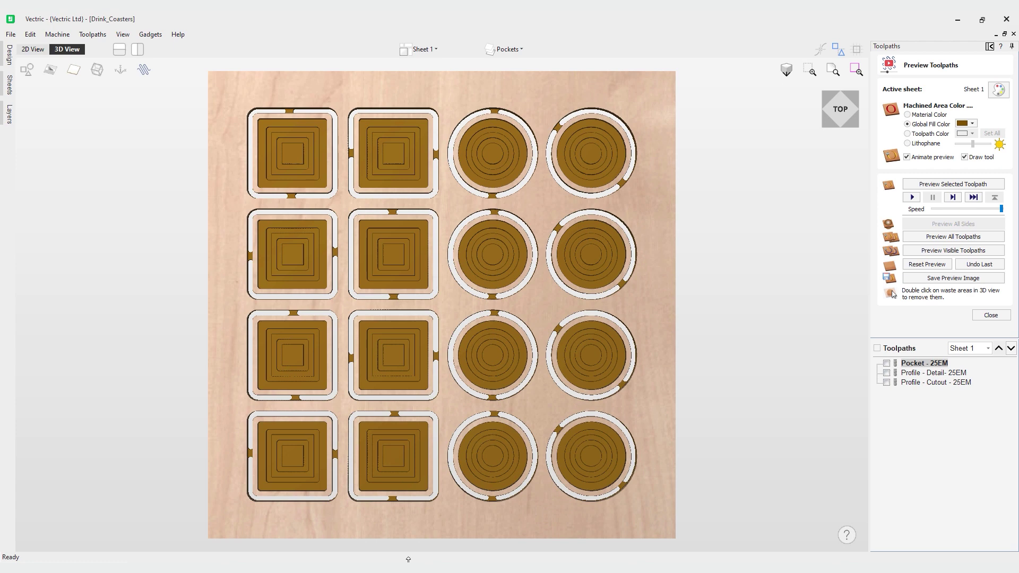